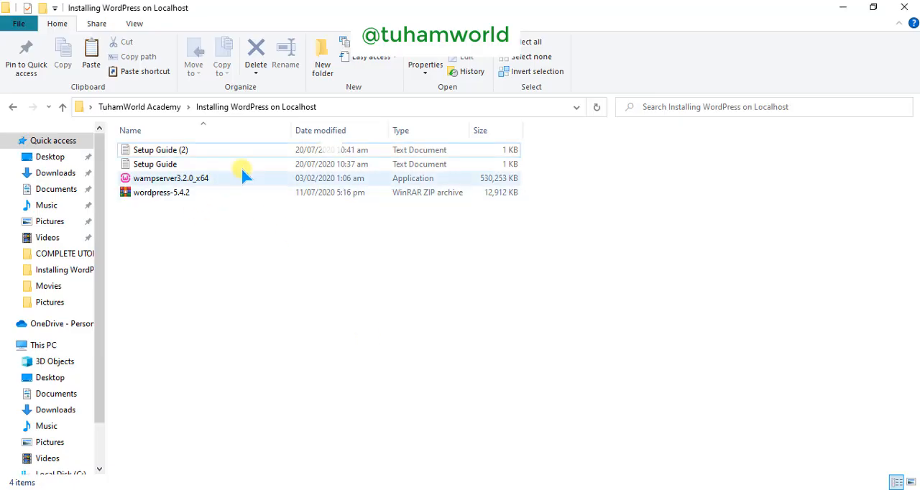
# Step: Open the Setup Guide (2) text file, read the WampServer installation instructions, and close the file
pyautogui.click(197, 190)
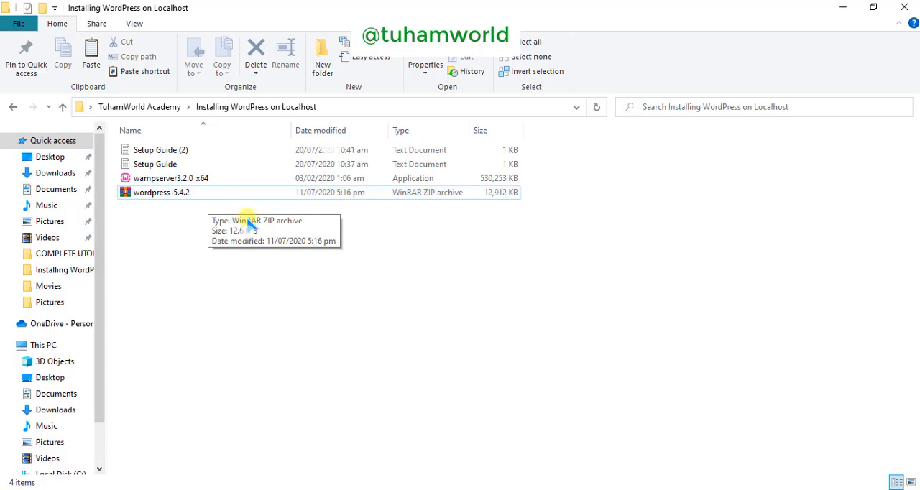
pyautogui.click(199, 148)
pyautogui.doubleClick(198, 148)
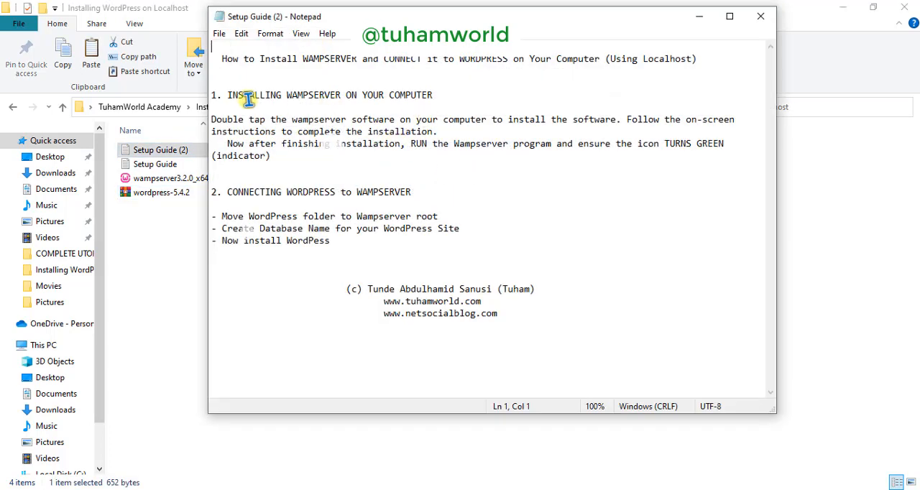
pyautogui.moveTo(211, 121); pyautogui.dragTo(316, 123)
pyautogui.click(429, 122)
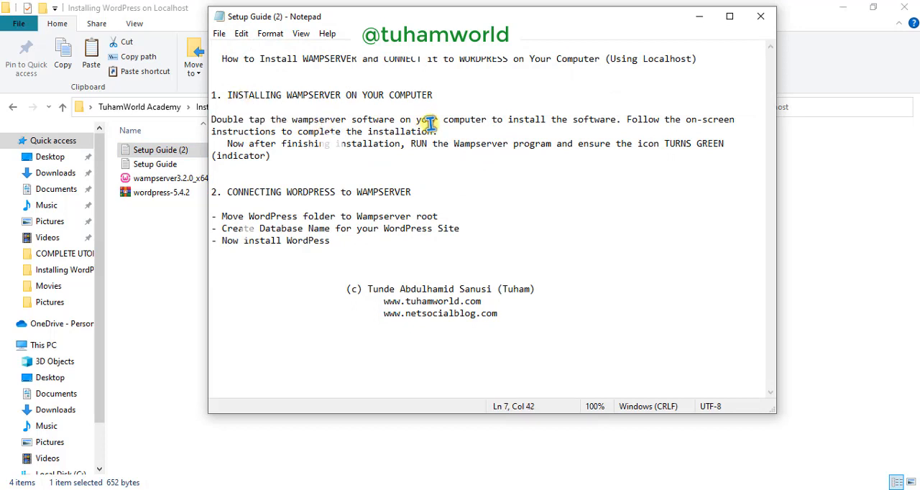
pyautogui.hotkey('alt', 'F4')
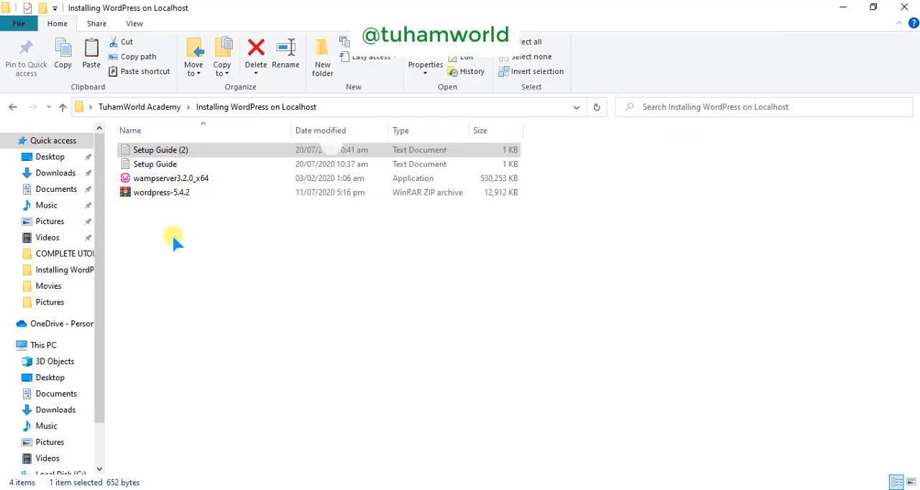
pyautogui.click(173, 243)
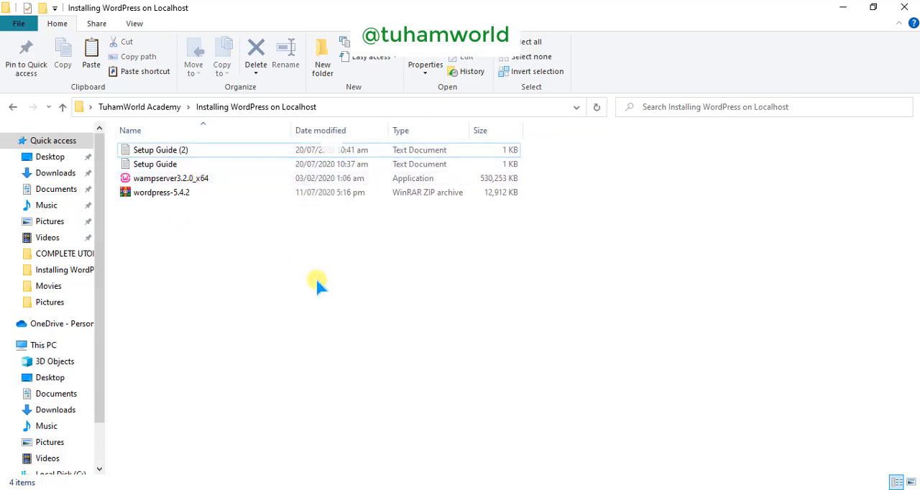
# Step: Launch the wampserver3.2.0_x64 installer and close the remaining Setup Guide (2) window
pyautogui.click(204, 184)
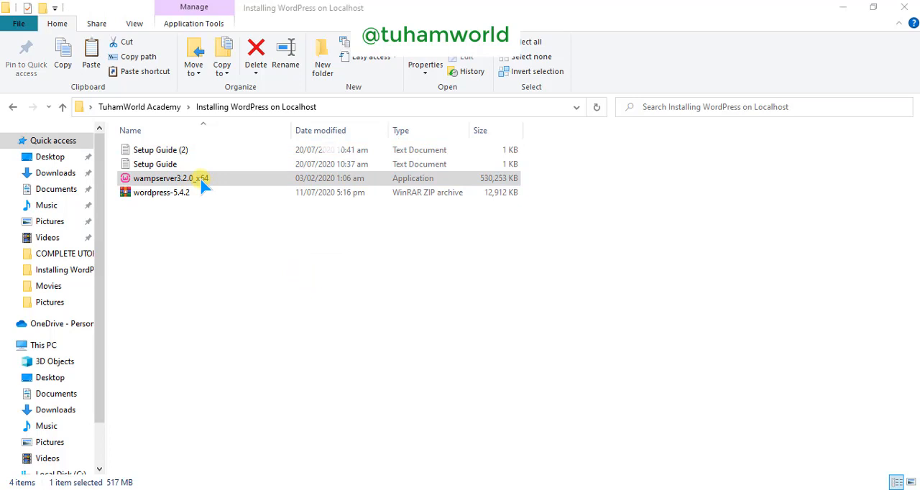
pyautogui.click(224, 241)
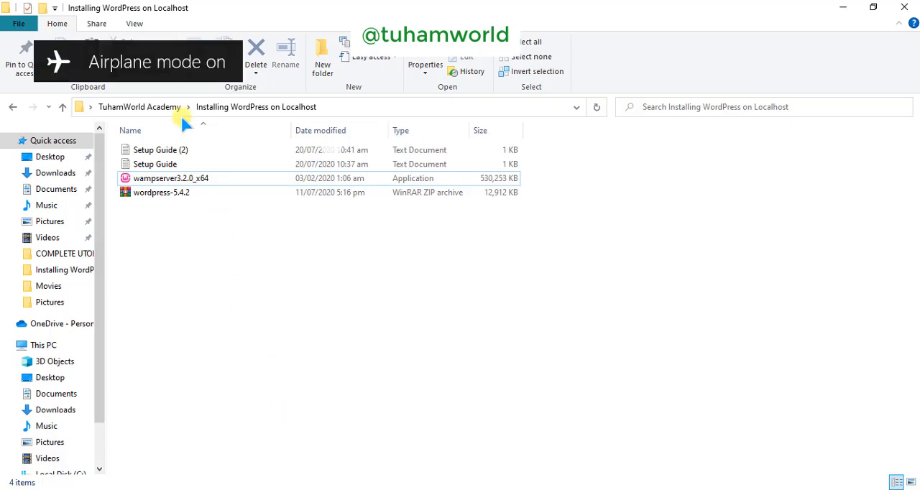
pyautogui.click(171, 181)
pyautogui.click(171, 181)
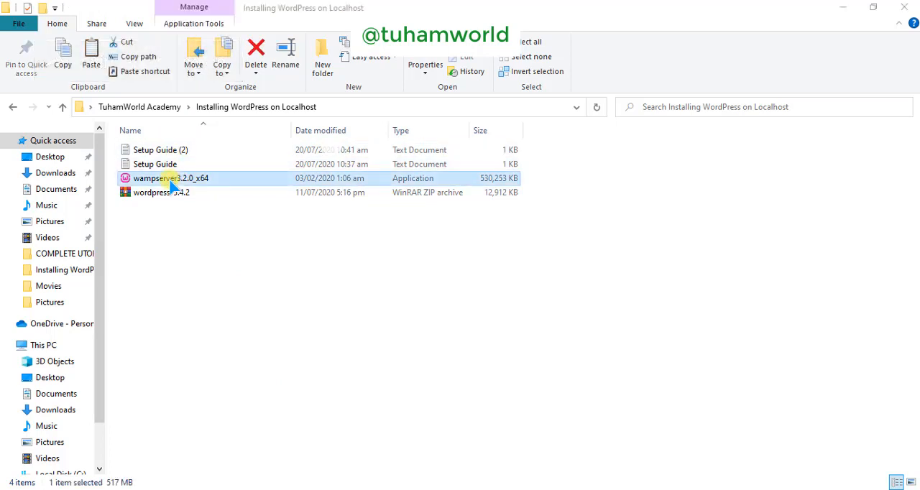
pyautogui.moveTo(413, 488)
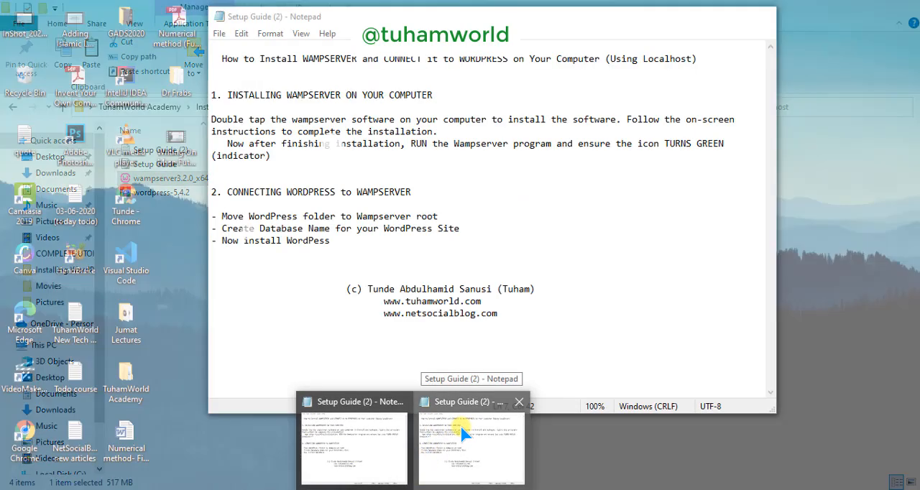
pyautogui.click(460, 425)
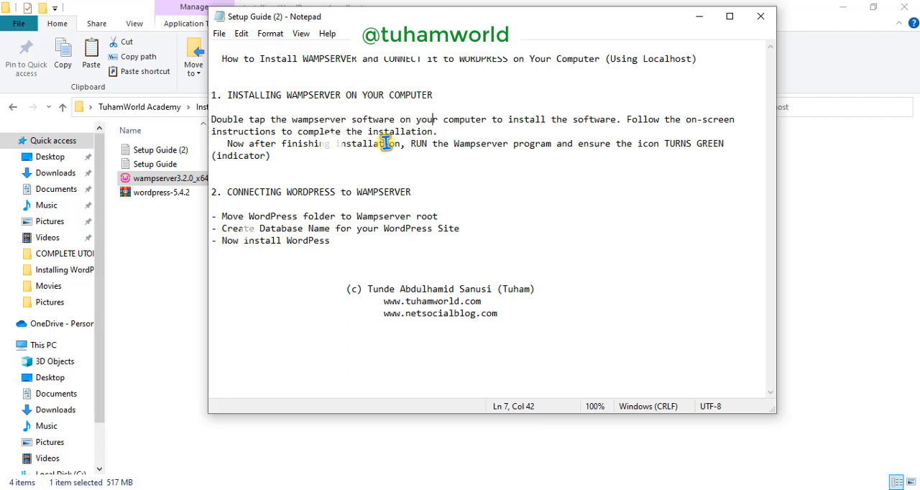
pyautogui.click(760, 15)
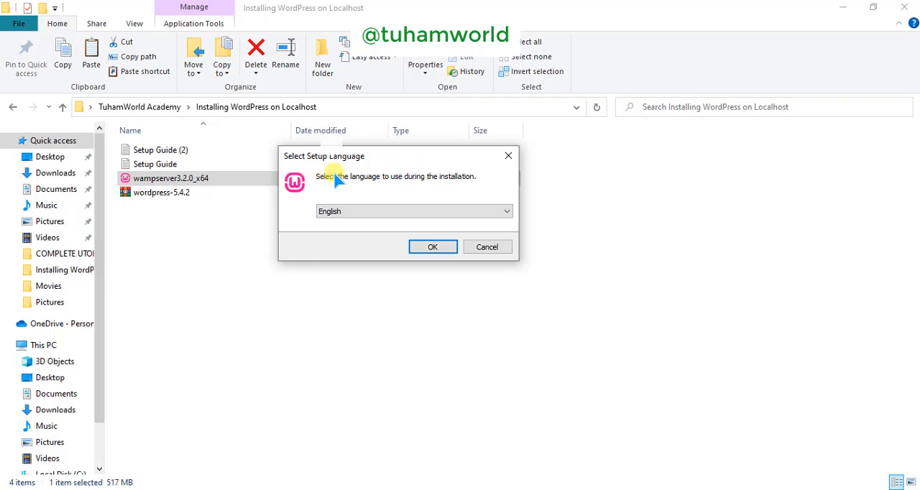
# Step: Choose English as the setup language and confirm it
pyautogui.click(413, 216)
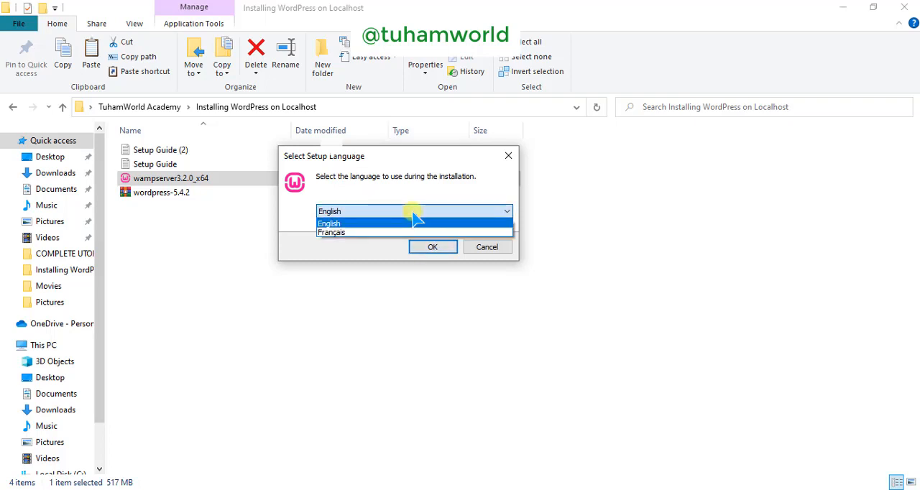
pyautogui.click(337, 220)
pyautogui.click(409, 211)
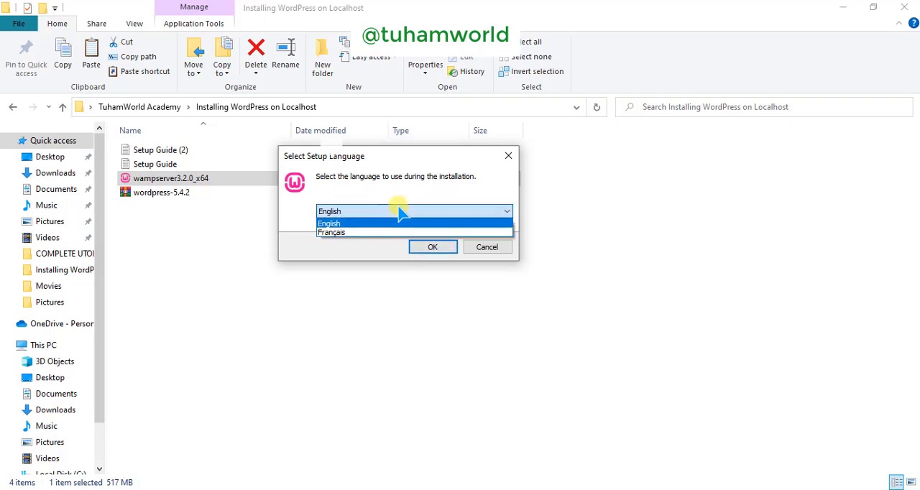
pyautogui.click(333, 224)
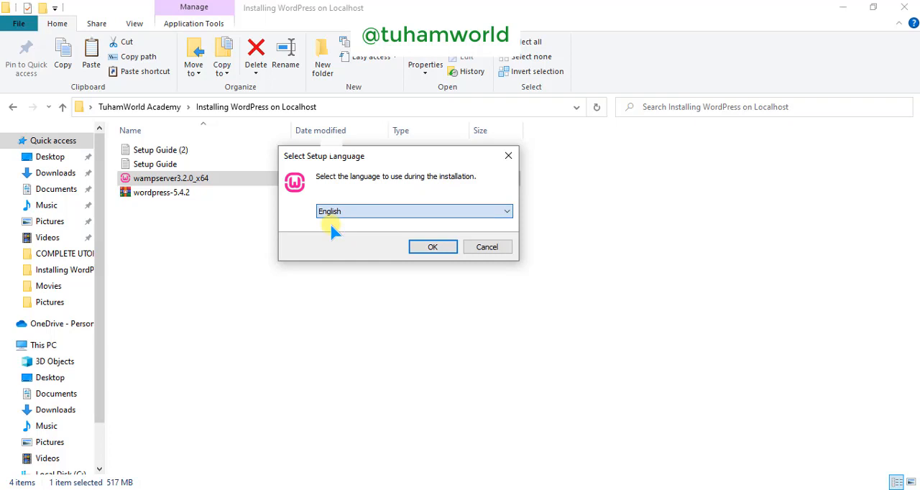
pyautogui.click(425, 247)
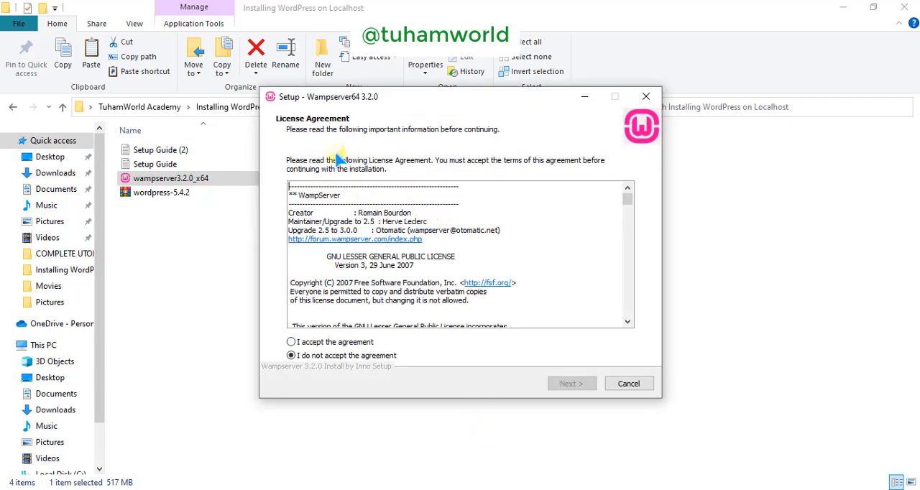
# Step: Accept the license agreement, continue past the information page, and keep c:\wamp64 as the destination folder
pyautogui.click(292, 342)
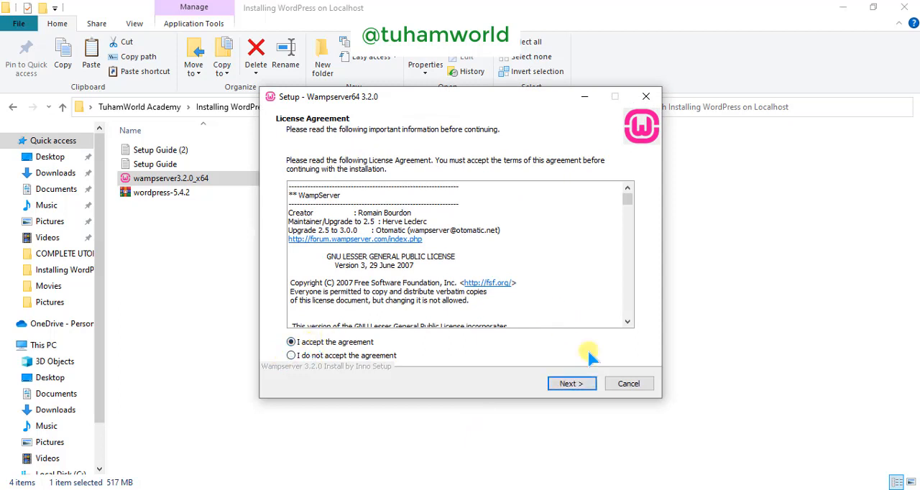
pyautogui.click(567, 384)
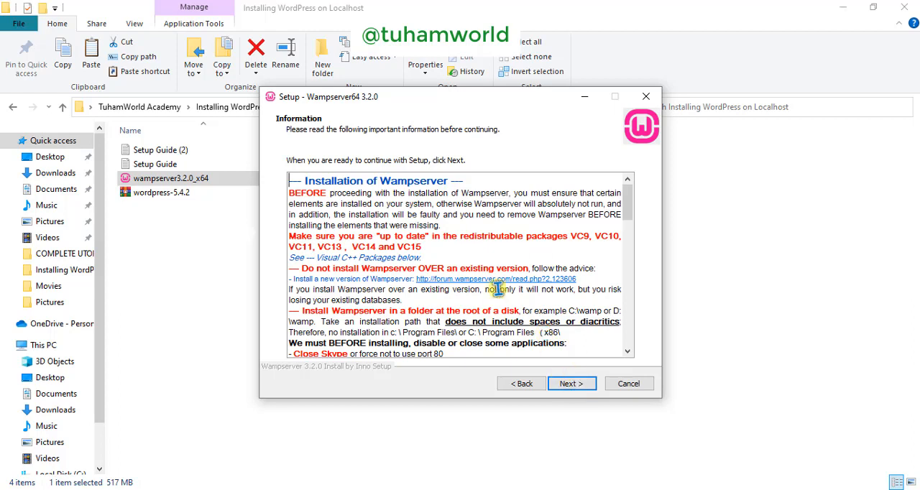
pyautogui.click(569, 385)
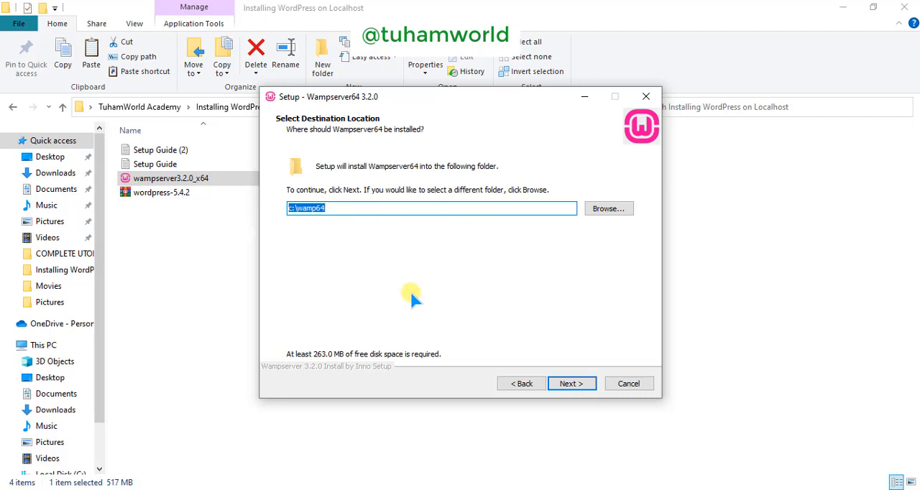
pyautogui.click(567, 386)
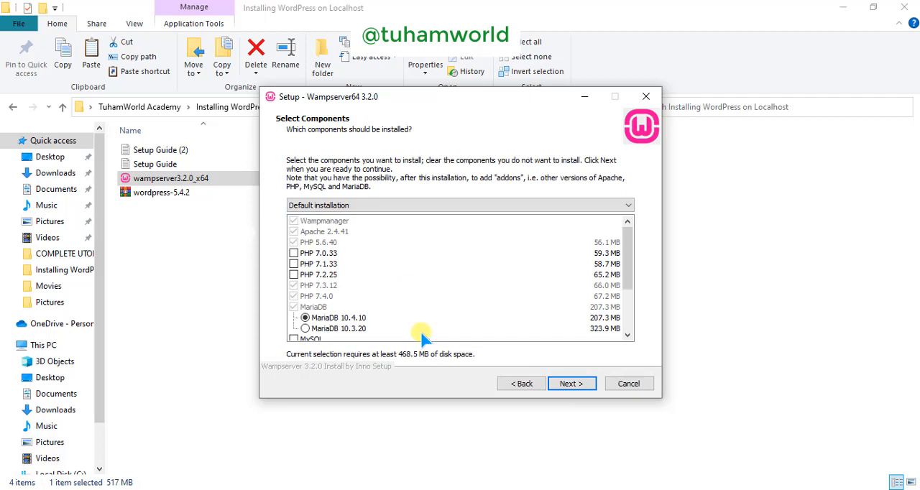
# Step: Add PHP 7.0.33, PHP 7.1.33, PHP 7.2.25 and MySQL 8.0.18 to the components to install, and confirm the component selection
pyautogui.click(293, 254)
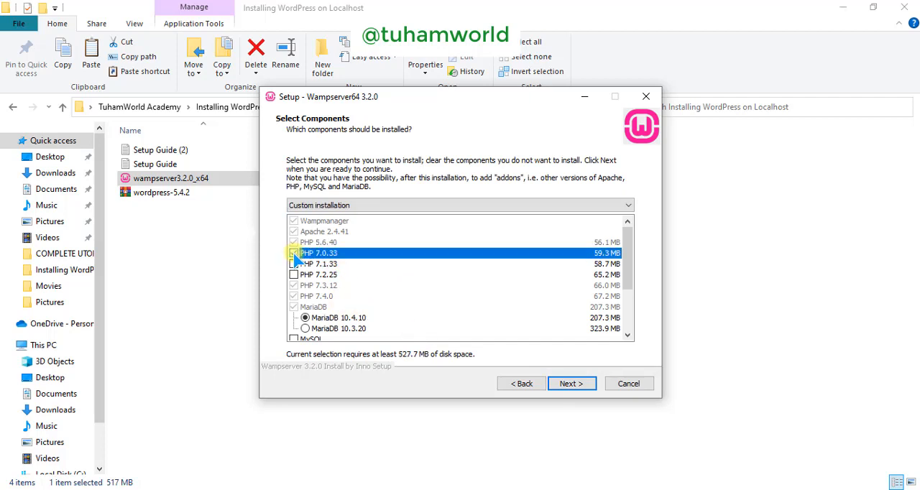
pyautogui.click(294, 264)
pyautogui.click(294, 274)
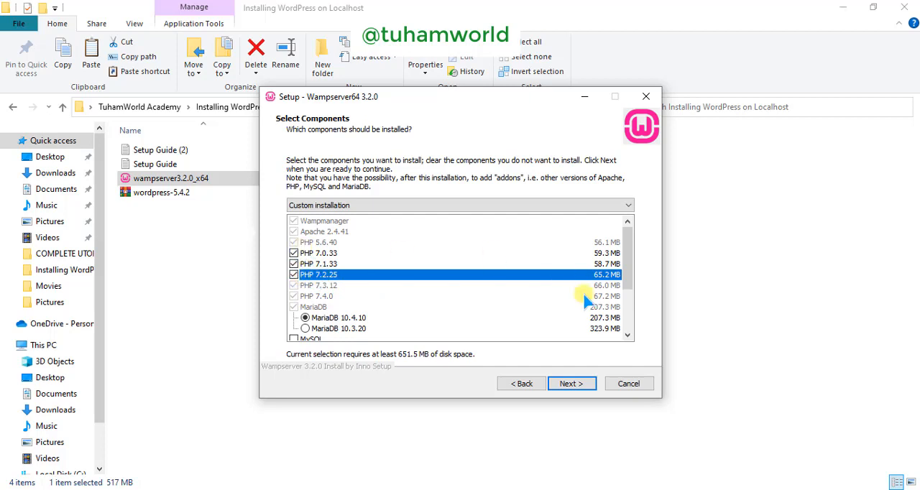
pyautogui.scroll(-2, 631, 276)
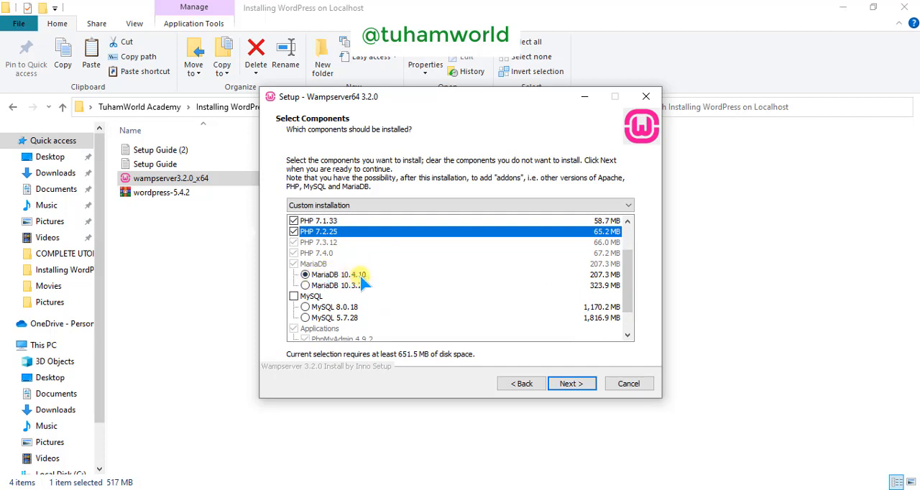
pyautogui.click(294, 296)
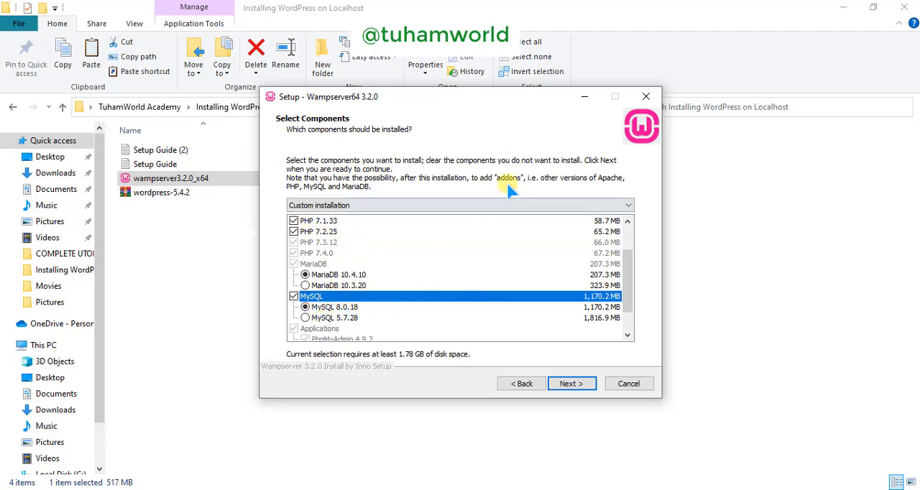
pyautogui.moveTo(626, 261); pyautogui.dragTo(626, 241)
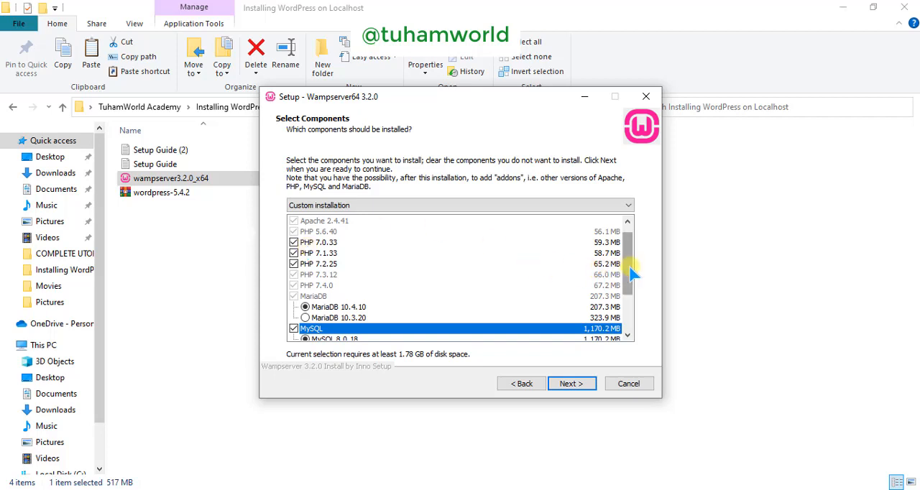
pyautogui.moveTo(630, 274); pyautogui.dragTo(631, 266)
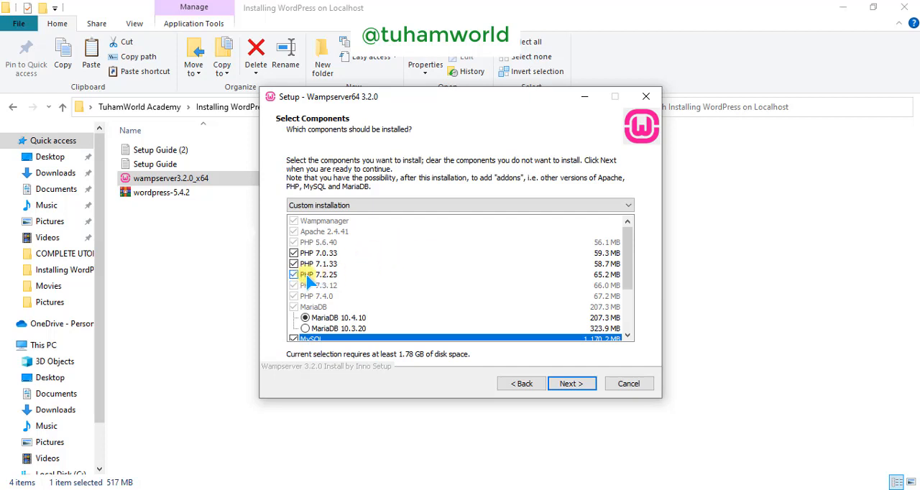
pyautogui.moveTo(628, 266); pyautogui.dragTo(628, 290)
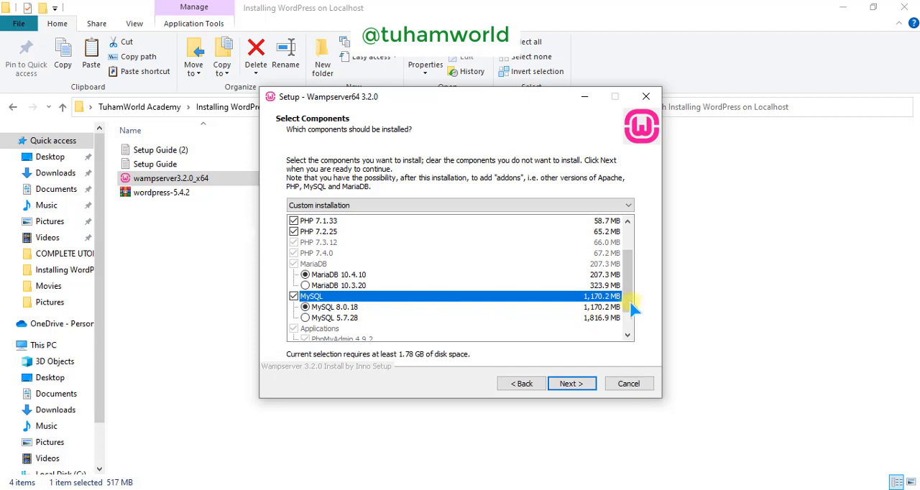
pyautogui.moveTo(630, 302); pyautogui.dragTo(629, 327)
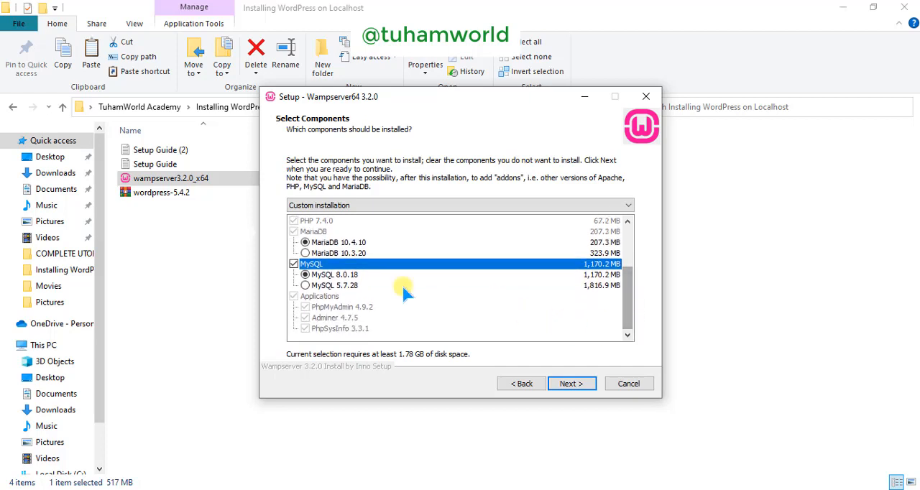
pyautogui.click(572, 384)
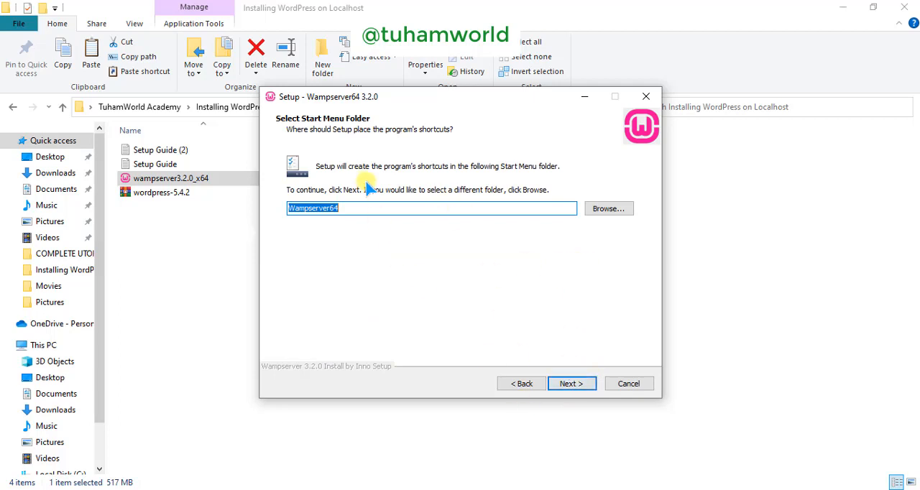
# Step: Keep Wampserver64 as the Start Menu folder and start the installation
pyautogui.click(571, 384)
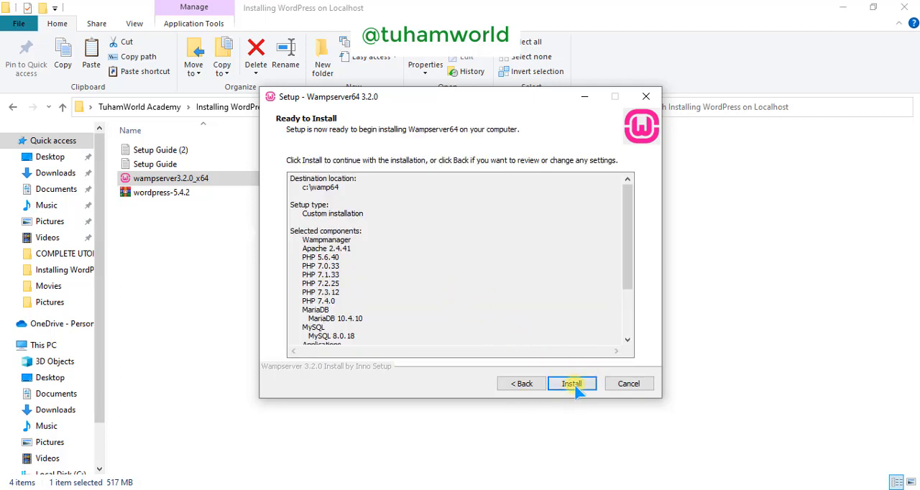
pyautogui.click(573, 385)
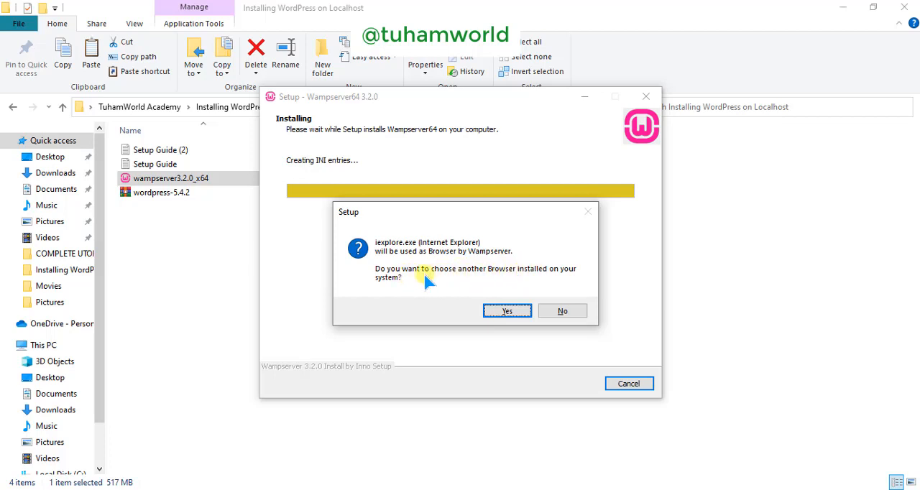
# Step: Replace Internet Explorer as Wampserver's browser with the chrome application from Program Files (x86)\Google\Chrome\Application
pyautogui.click(496, 313)
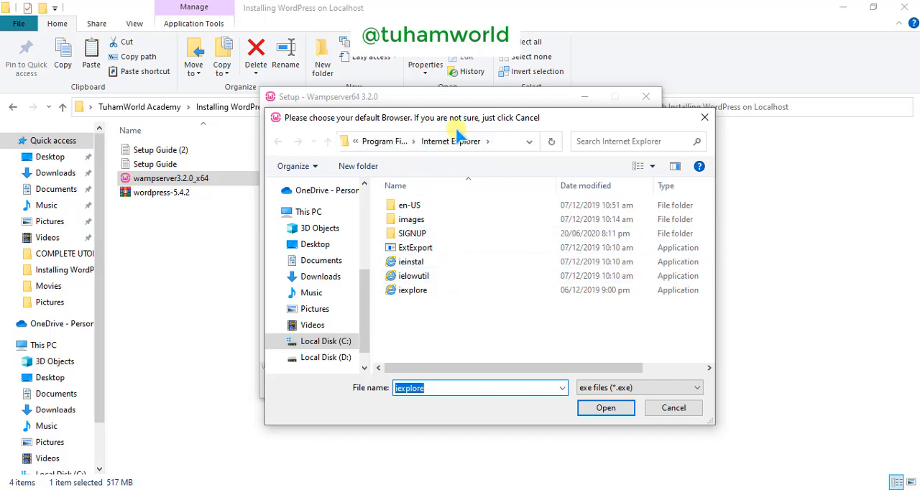
pyautogui.click(385, 142)
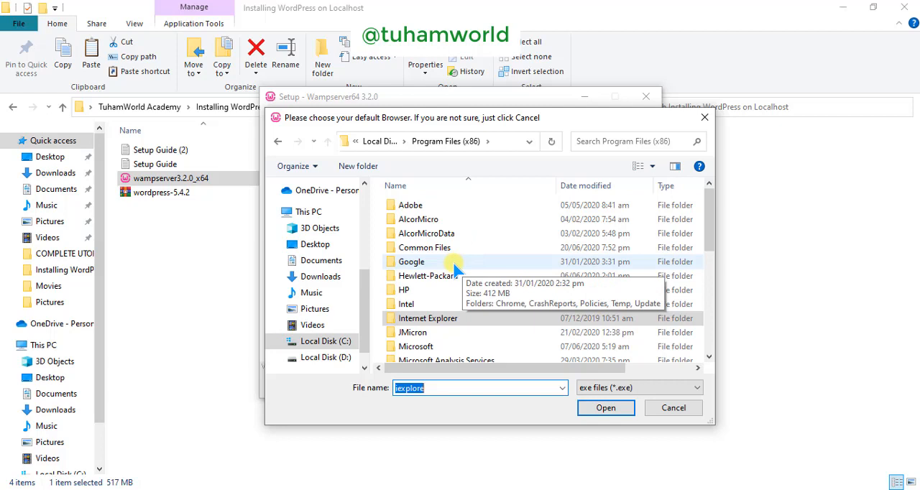
pyautogui.click(420, 268)
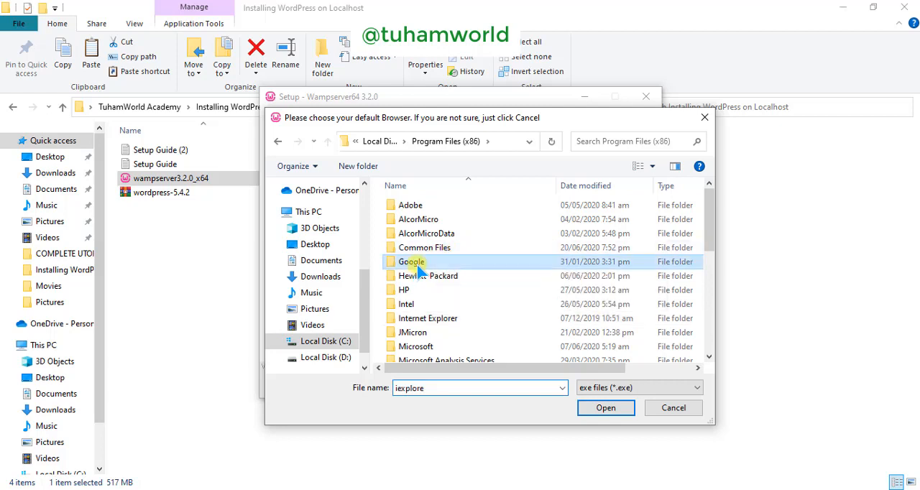
pyautogui.doubleClick(419, 267)
pyautogui.click(414, 206)
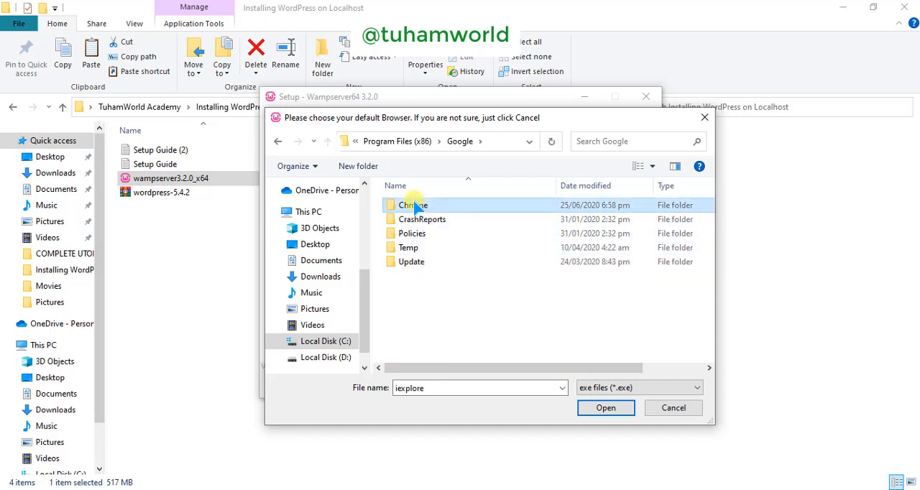
pyautogui.doubleClick(414, 207)
pyautogui.doubleClick(421, 207)
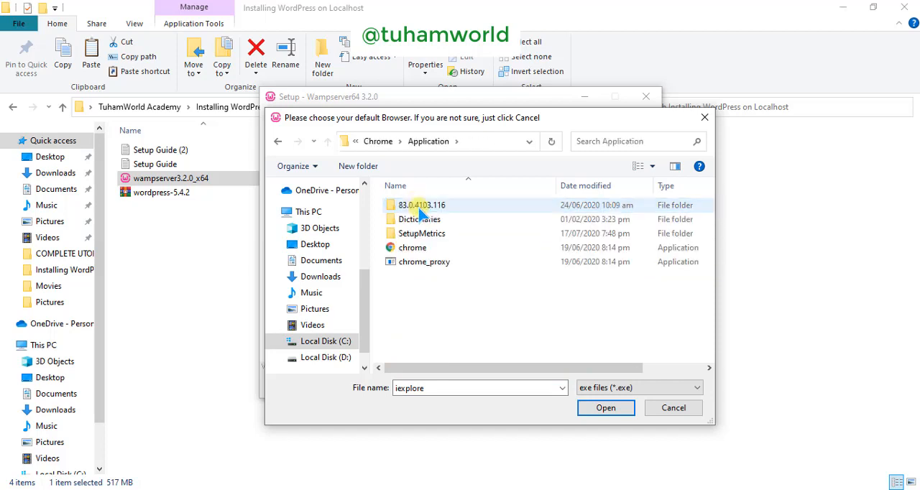
pyautogui.click(422, 248)
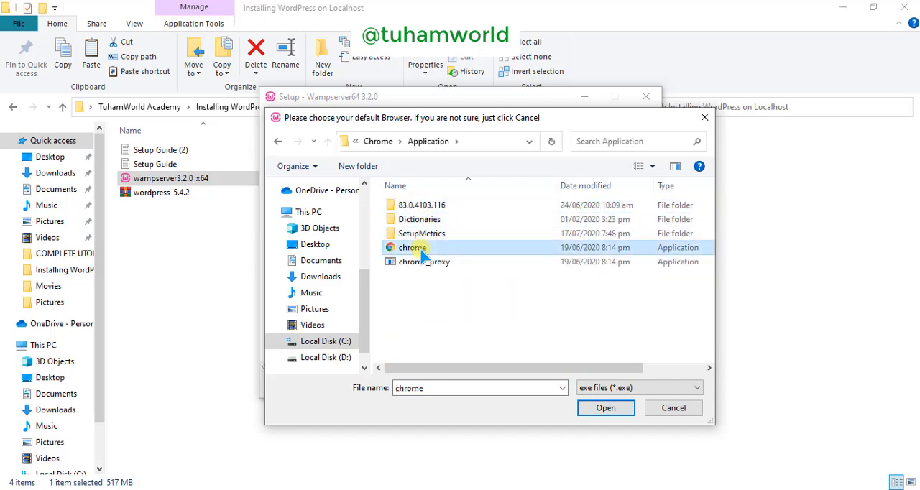
pyautogui.click(603, 407)
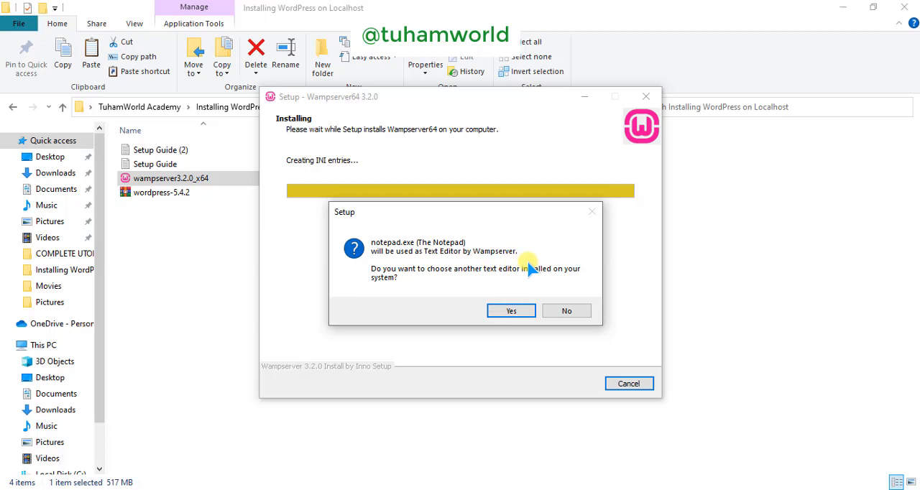
# Step: Keep Notepad as Wampserver's text editor, continue past the information page and finish the setup wizard
pyautogui.click(554, 310)
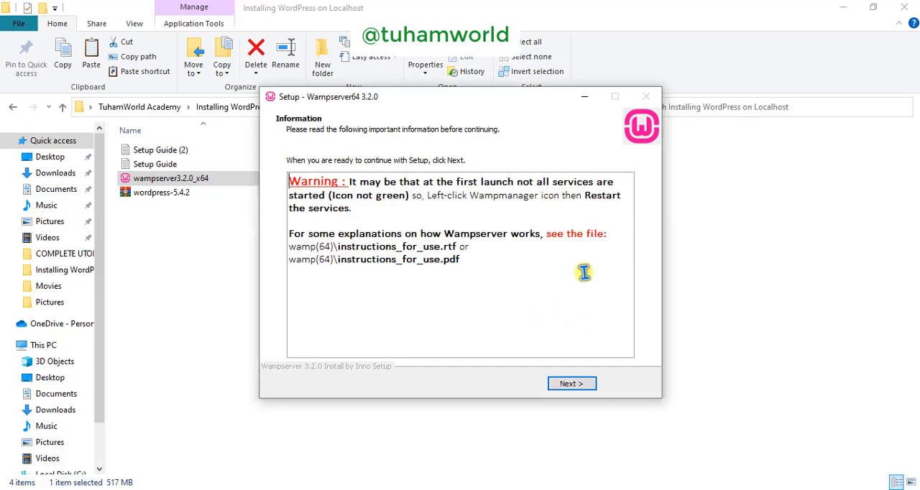
pyautogui.click(565, 387)
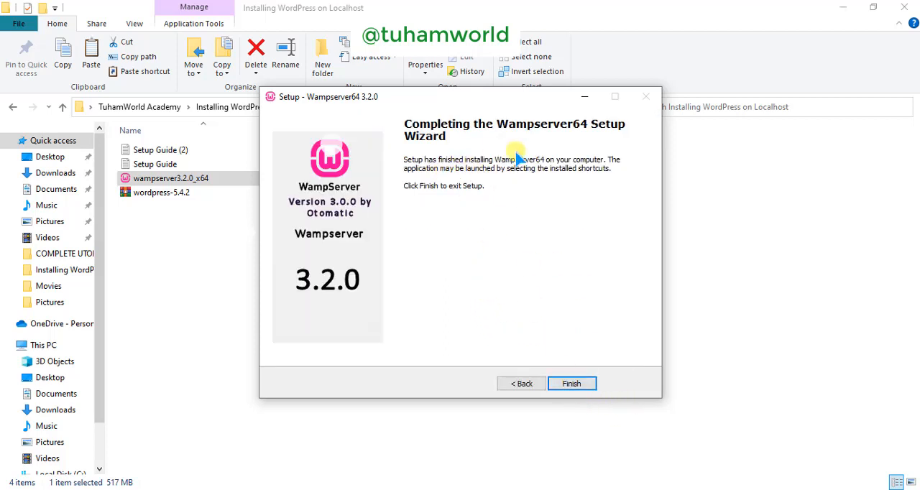
pyautogui.click(571, 383)
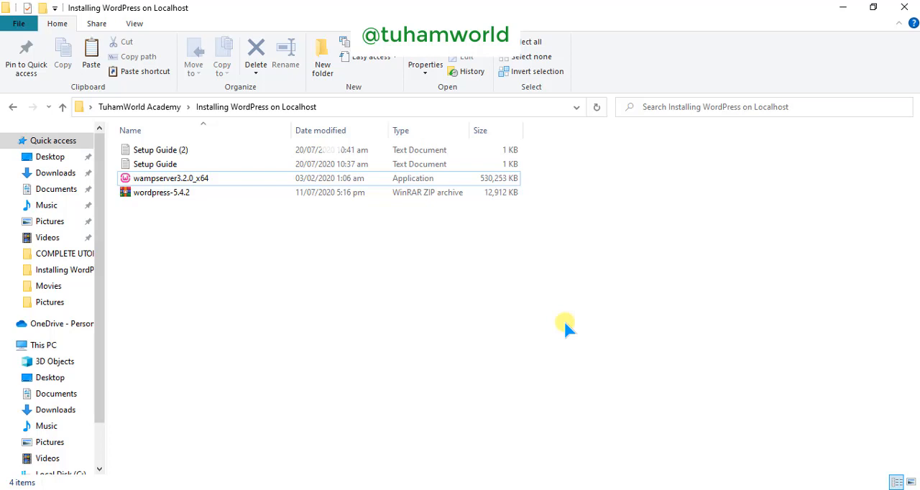
pyautogui.click(15, 489)
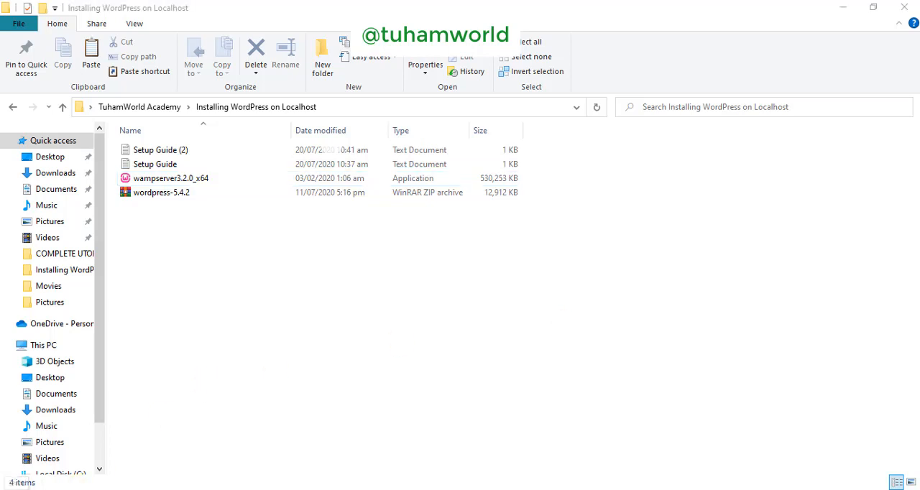
pyautogui.write('w')
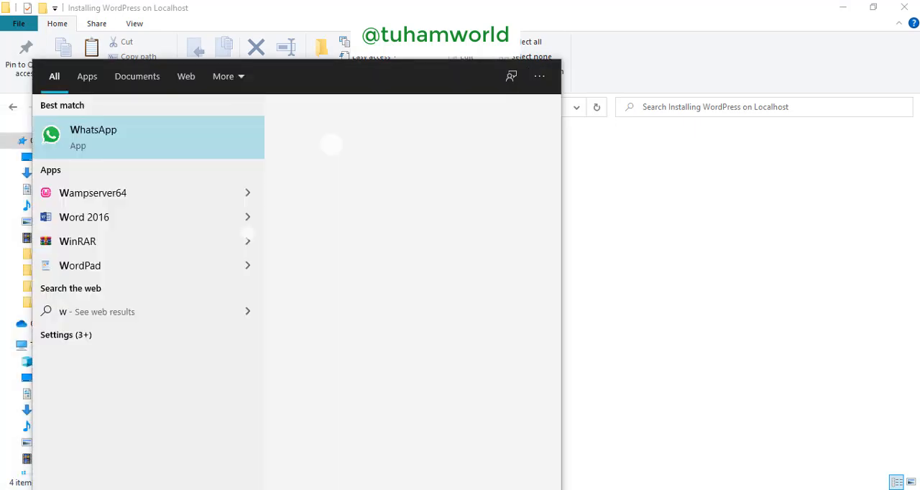
pyautogui.write('amp')
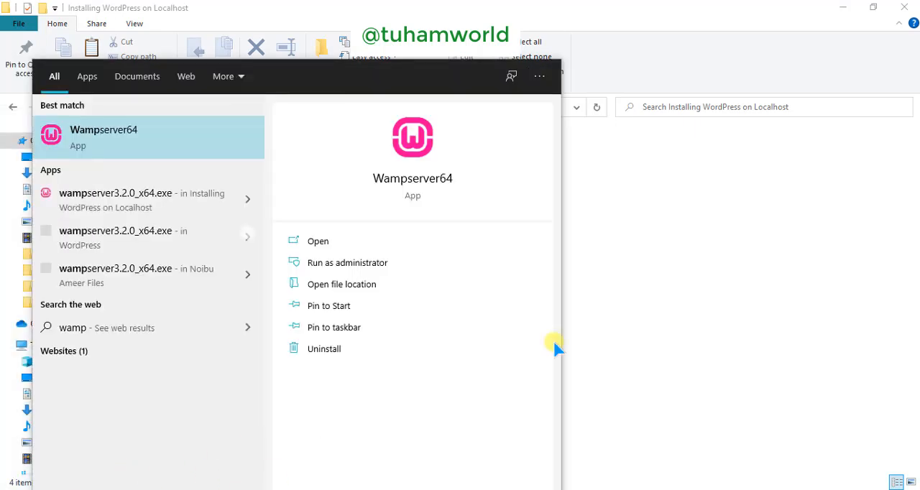
pyautogui.click(691, 345)
# Step: Search Windows for "wampserver" and launch the Wampserver64 app
pyautogui.click(11, 488)
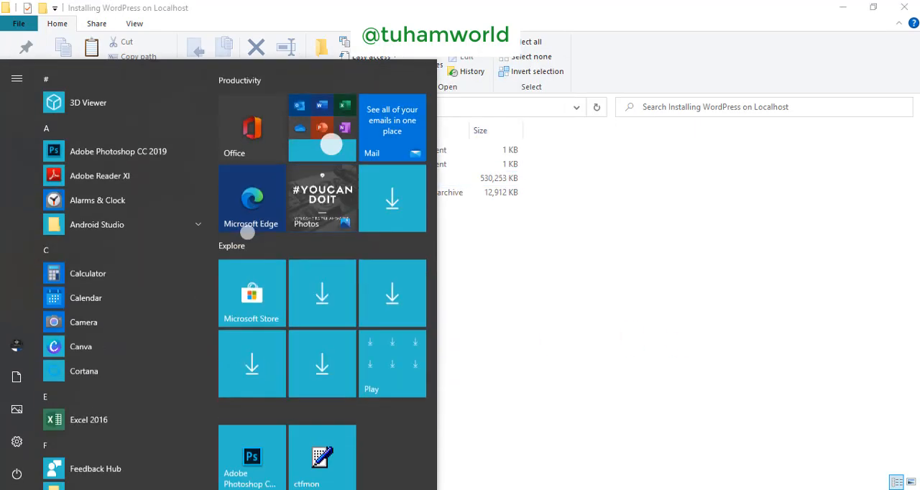
pyautogui.write('wampserv')
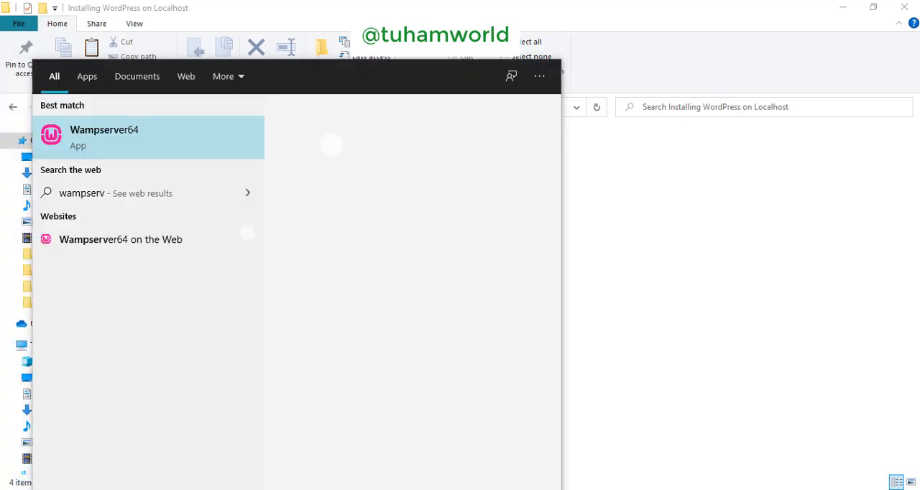
pyautogui.write('er')
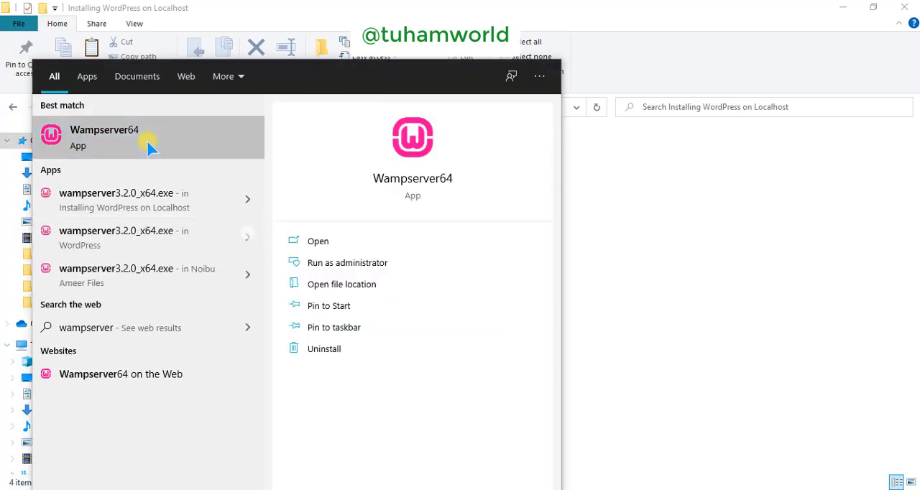
pyautogui.click(149, 146)
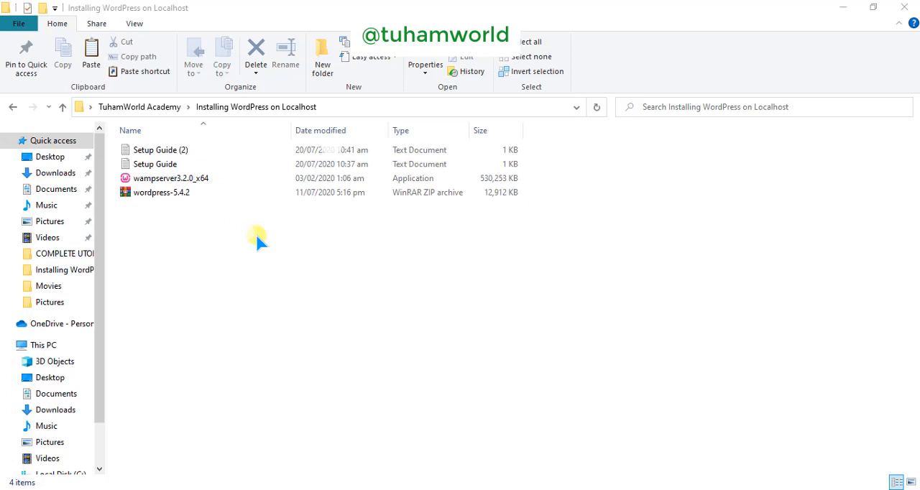